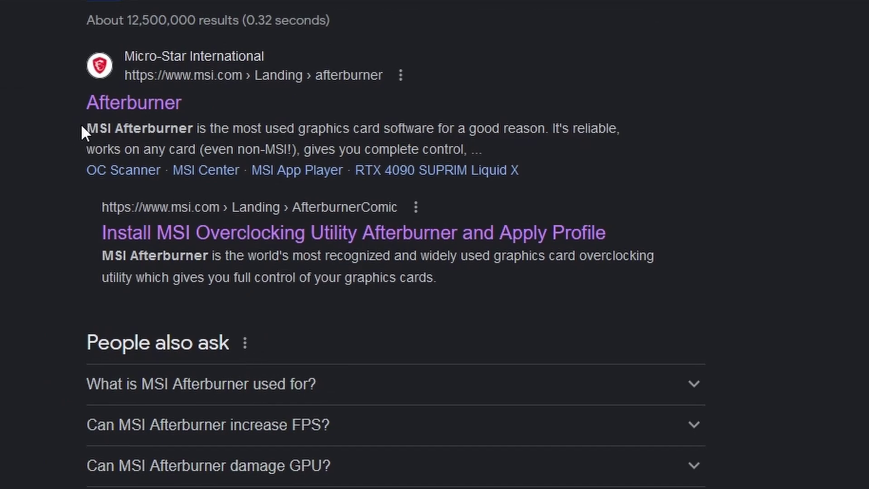
Step: Select the MSI Afterburner description text in the Google search results
left_click_drag(87, 128, 440, 132)
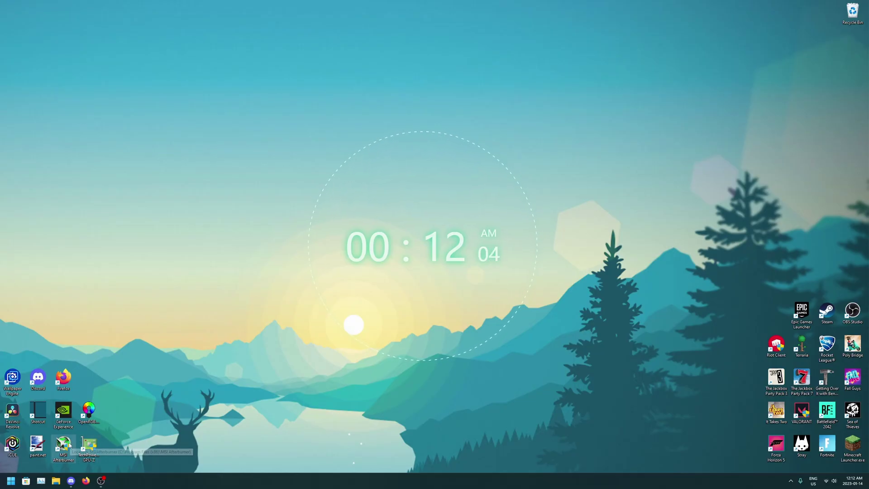
Step: Launch MSI Afterburner from its desktop icon and approve the User Account Control prompt
double_click(68, 446)
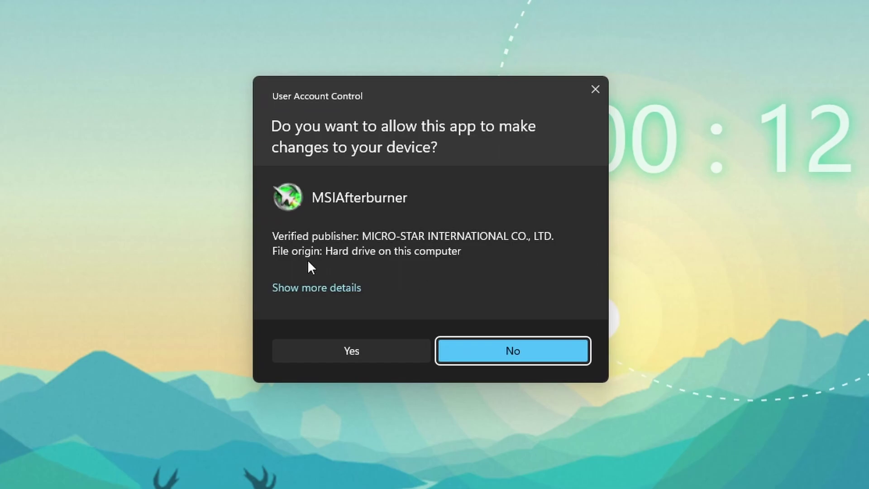
left_click(365, 351)
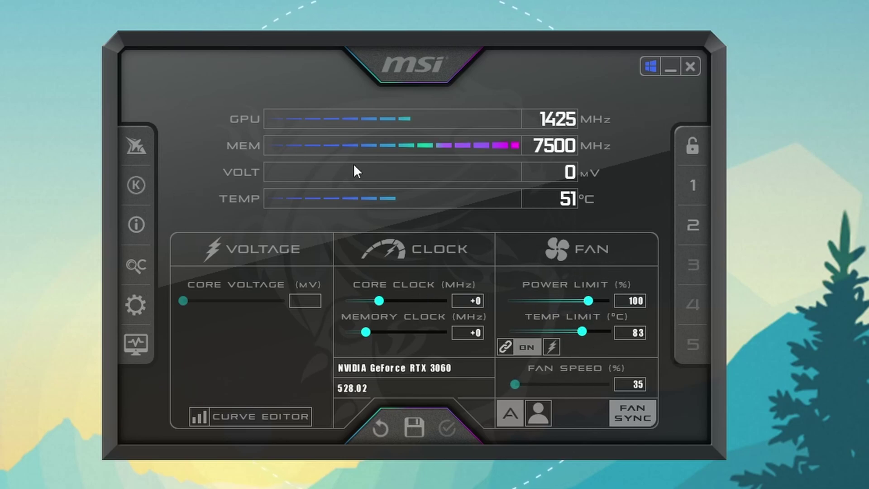
Step: Start the Kombustor MSI-01 stress test and move the Afterburner and launcher windows aside
left_click(135, 186)
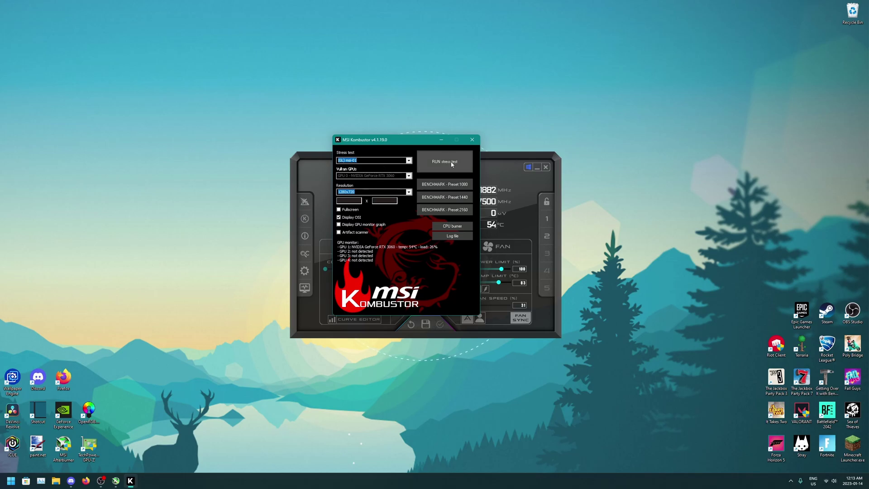
left_click(445, 163)
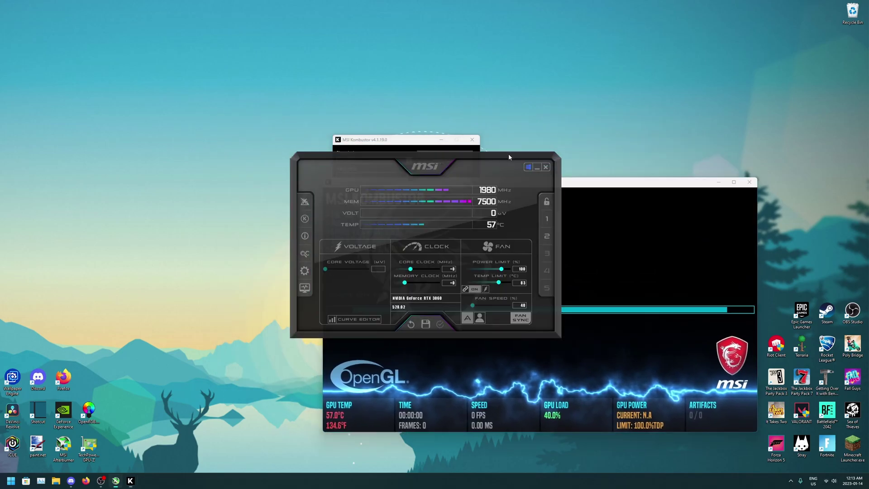
left_click_drag(506, 153, 256, 34)
left_click_drag(407, 139, 699, 5)
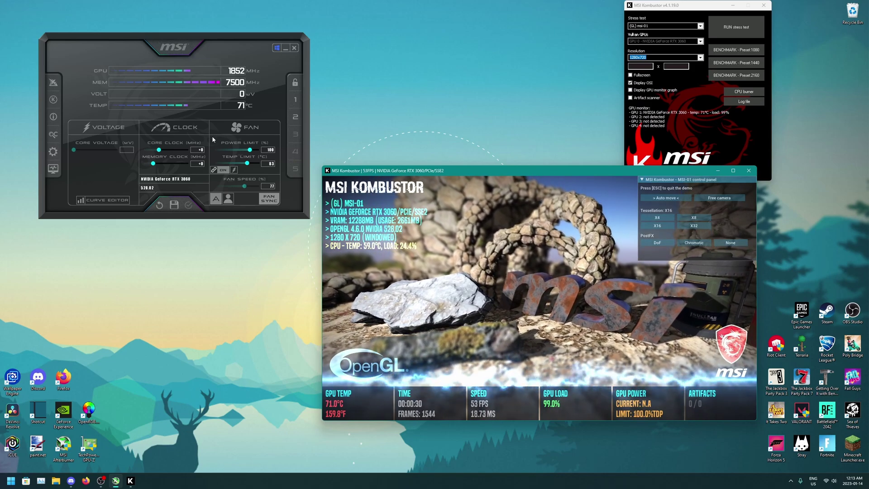
Step: Raise the power limit to 111% (temp limit 90 °C) and apply it
left_click(251, 150)
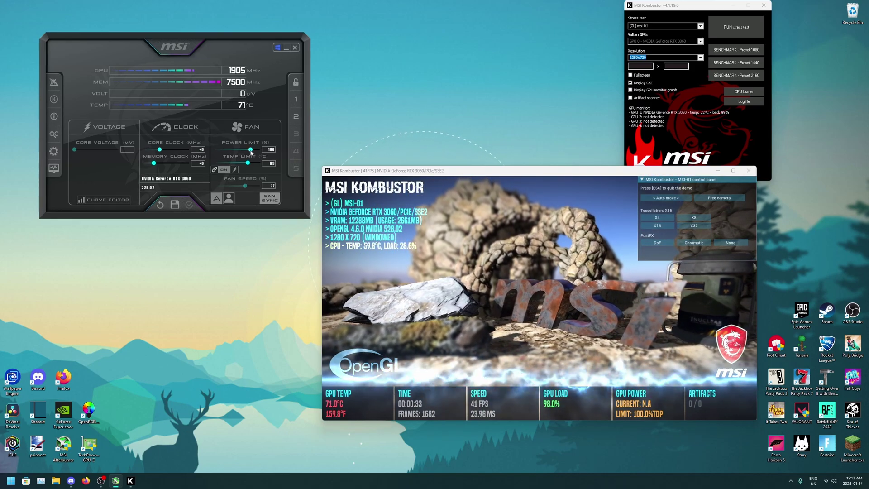
key("Left")
left_click_drag(251, 152, 269, 155)
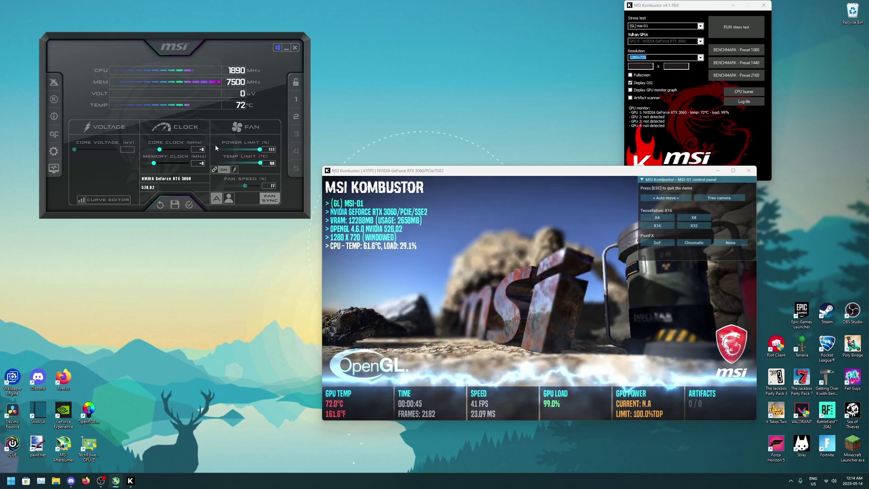
left_click(190, 204)
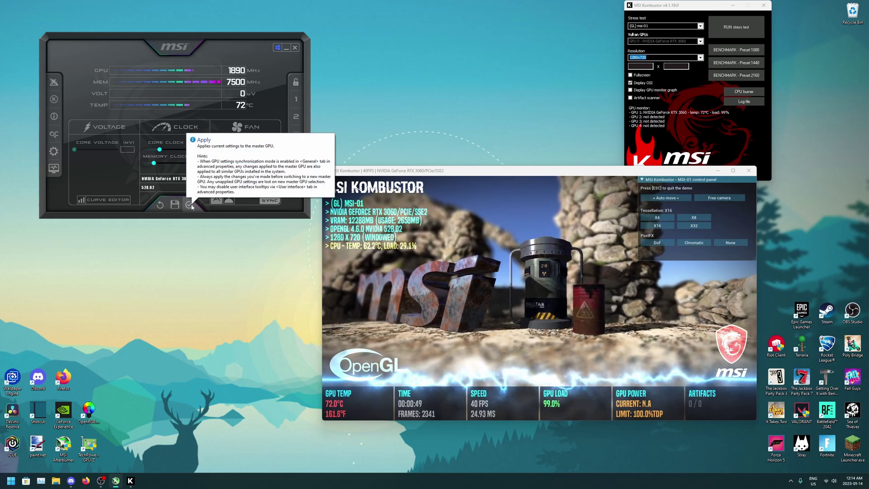
key("Return")
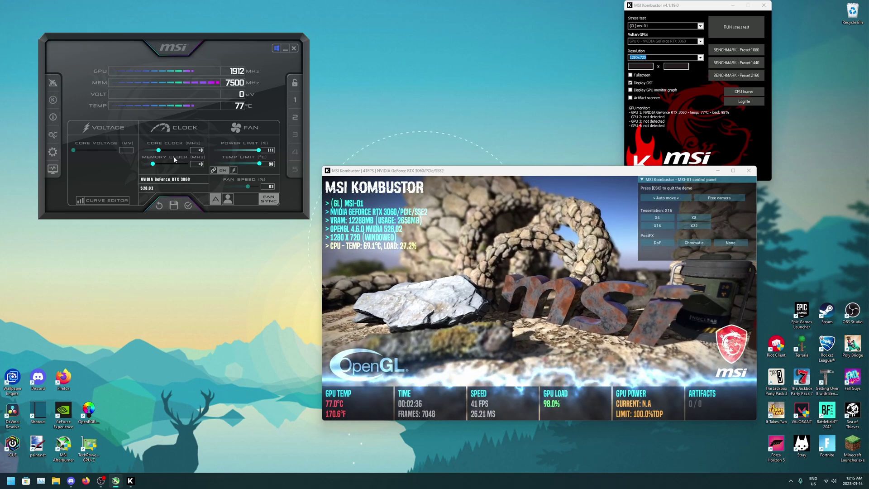
Step: Try a +20 core clock offset, then enter and apply +40 MHz
left_click(201, 151)
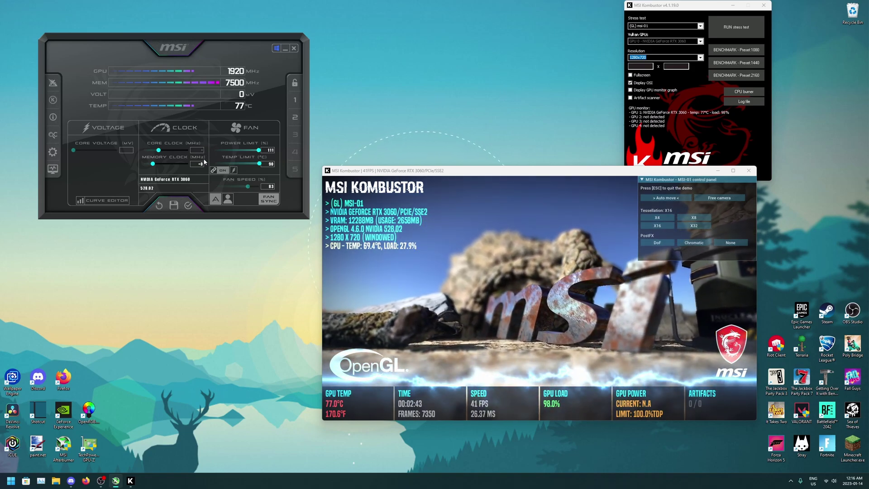
type("20")
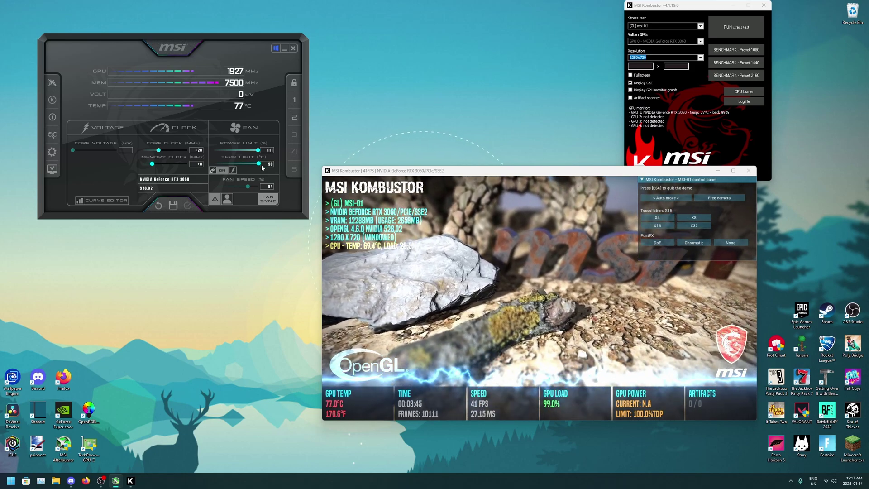
left_click(200, 152)
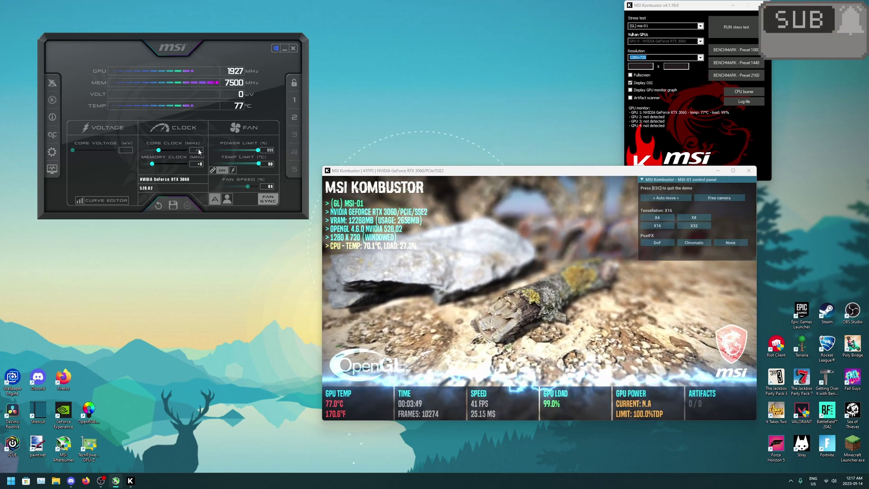
type("40")
key("Return")
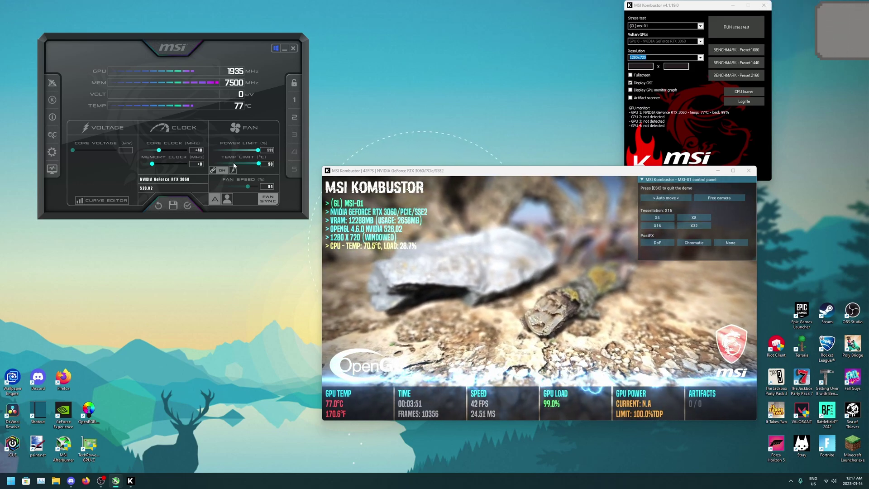
left_click(189, 206)
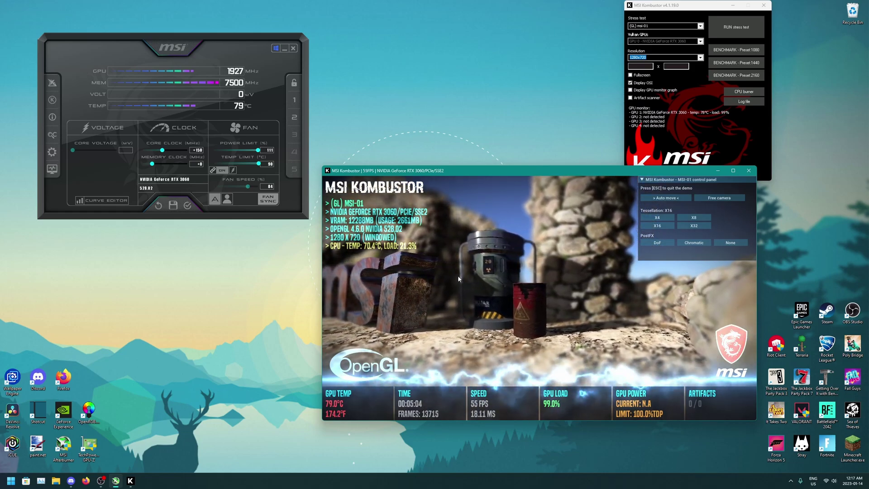
Step: Set the core clock offset to +125 MHz
left_click(202, 153)
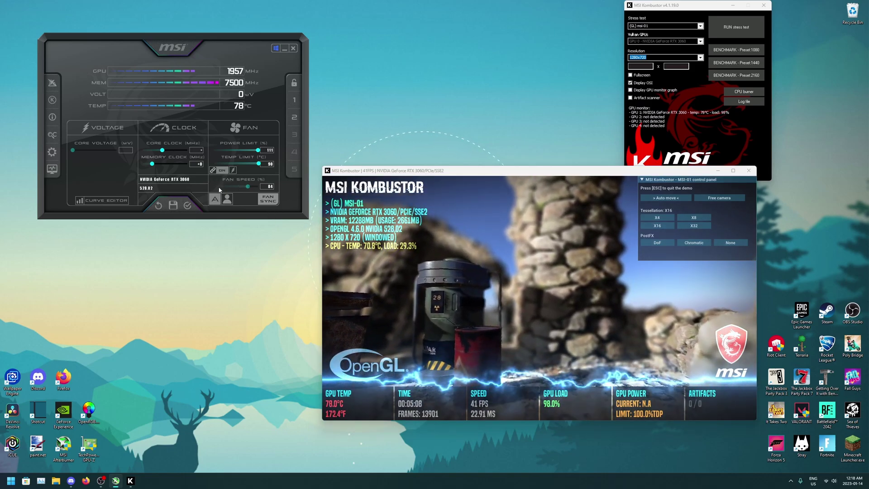
type("125")
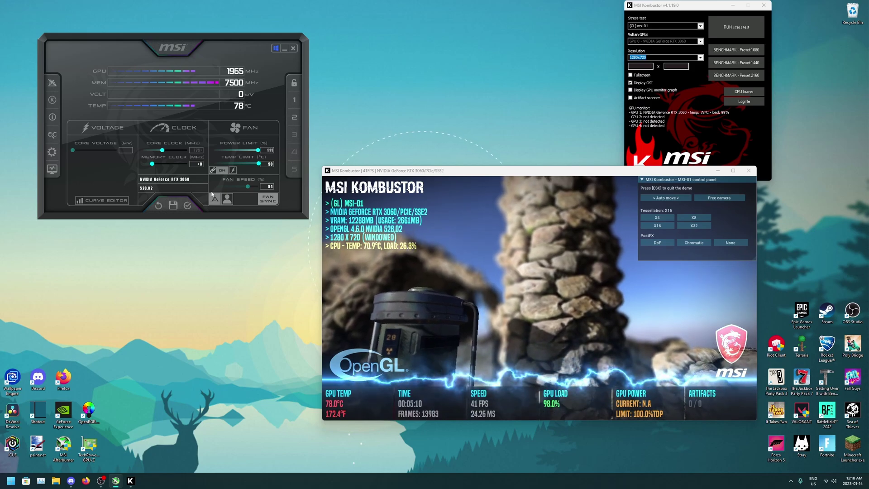
key("Return")
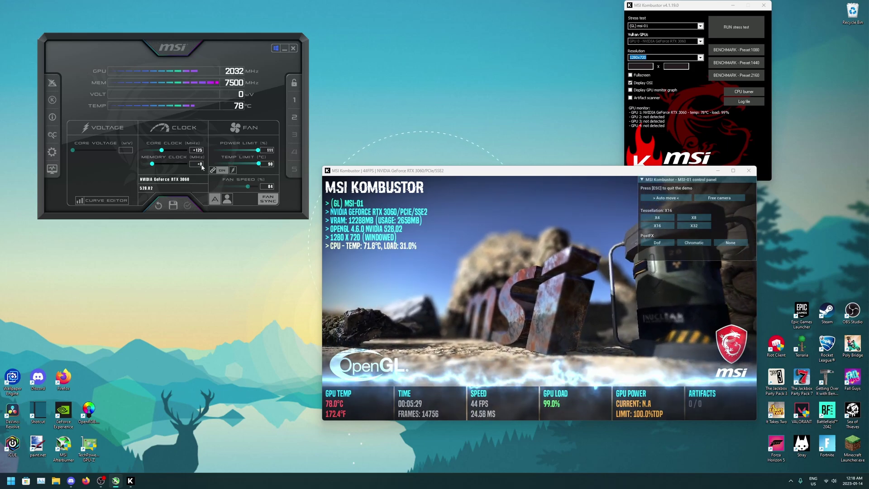
Step: Apply the +125 core offset, then set and apply a +60 MHz memory clock offset
mouse_move(201, 167)
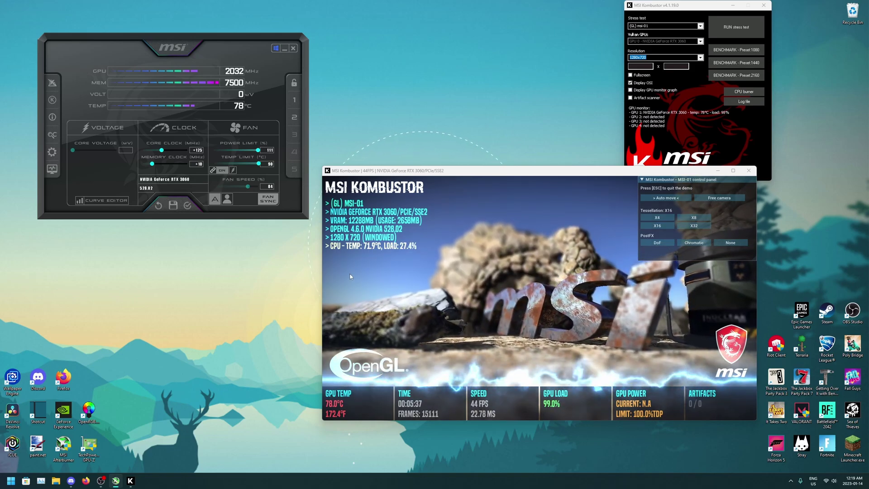
left_click(190, 203)
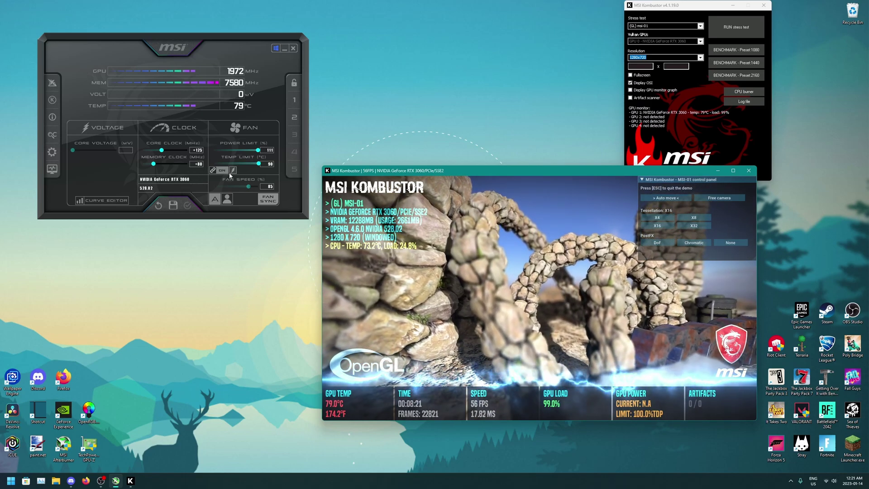
left_click(199, 164)
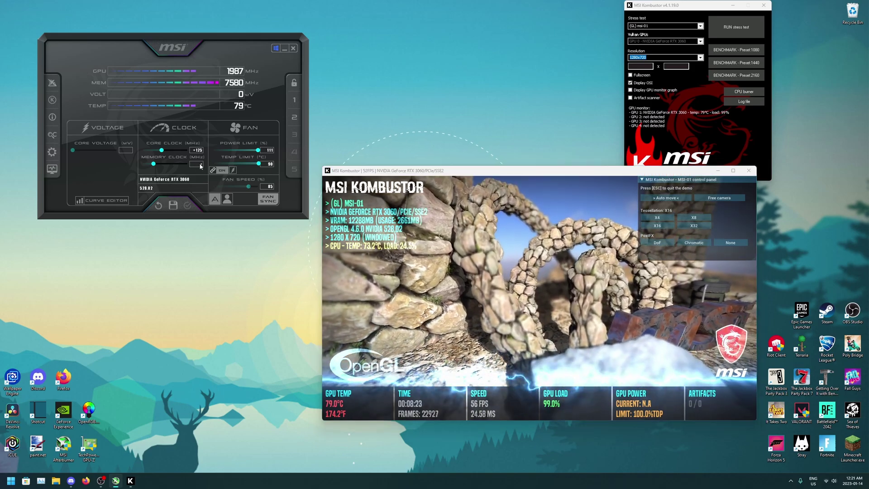
type("60")
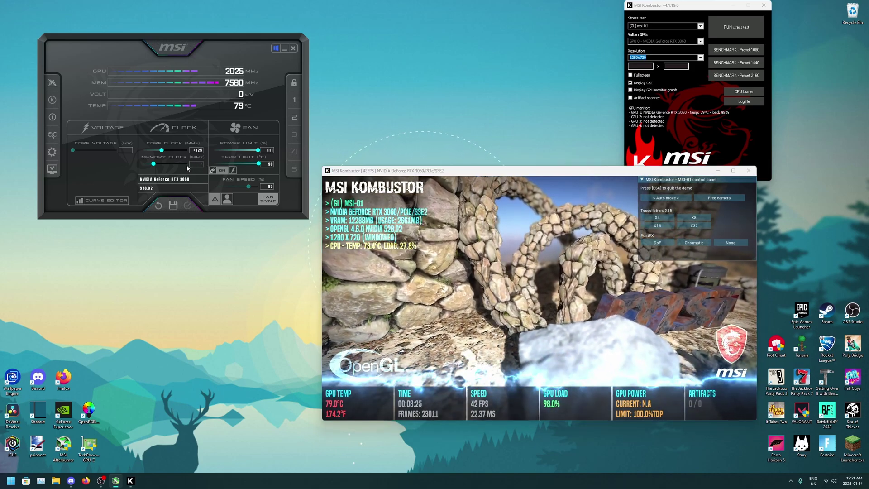
key("Return")
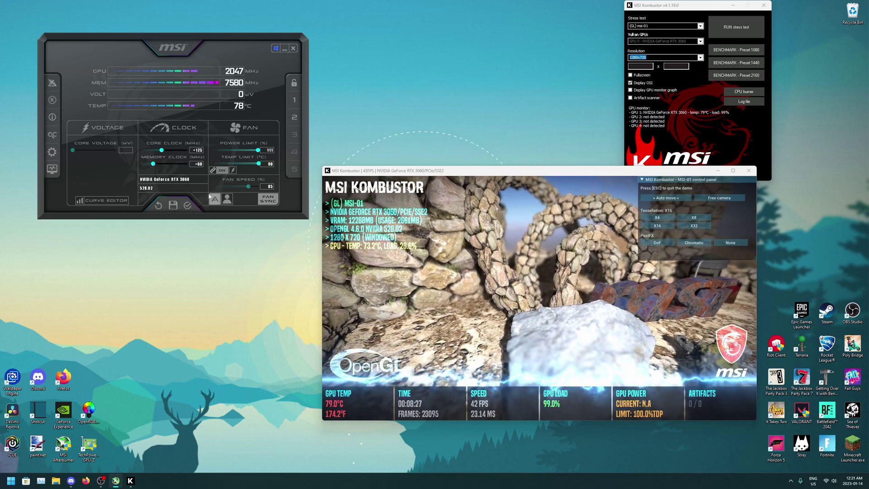
left_click(190, 206)
left_click(498, 300)
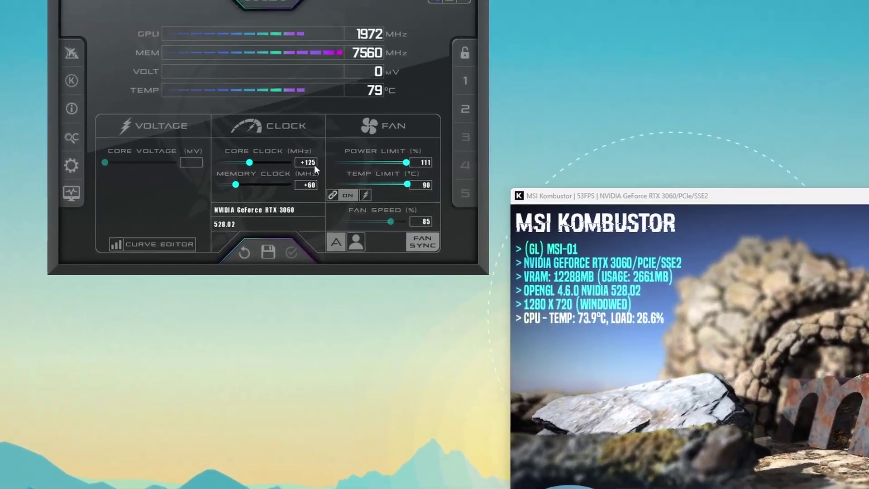
Step: Save the +125 core / +60 memory overclock to profile slot 3
left_click(277, 152)
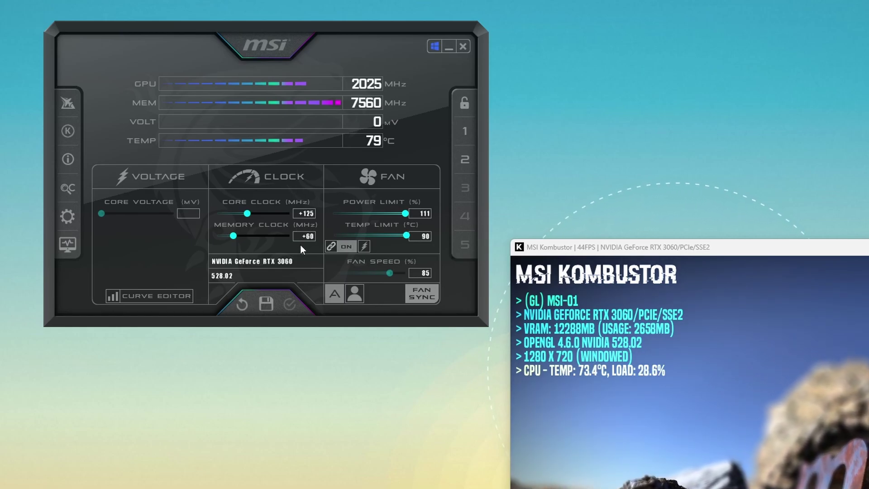
left_click(270, 304)
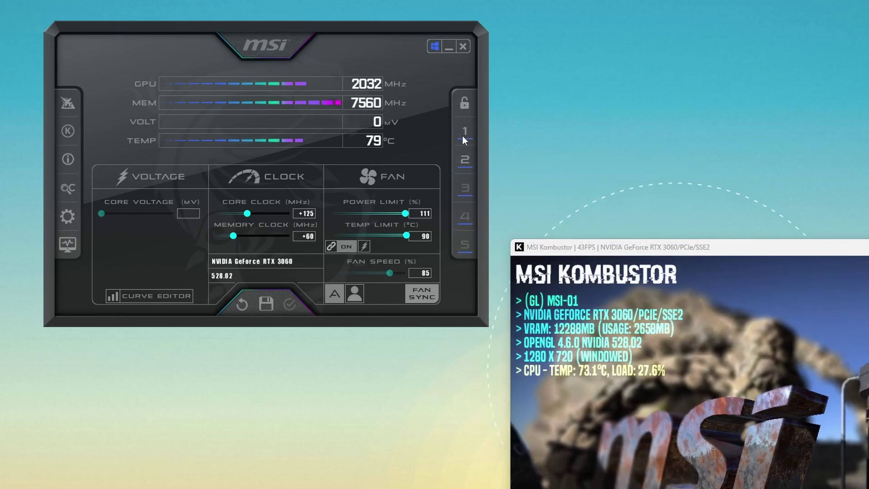
left_click(465, 132)
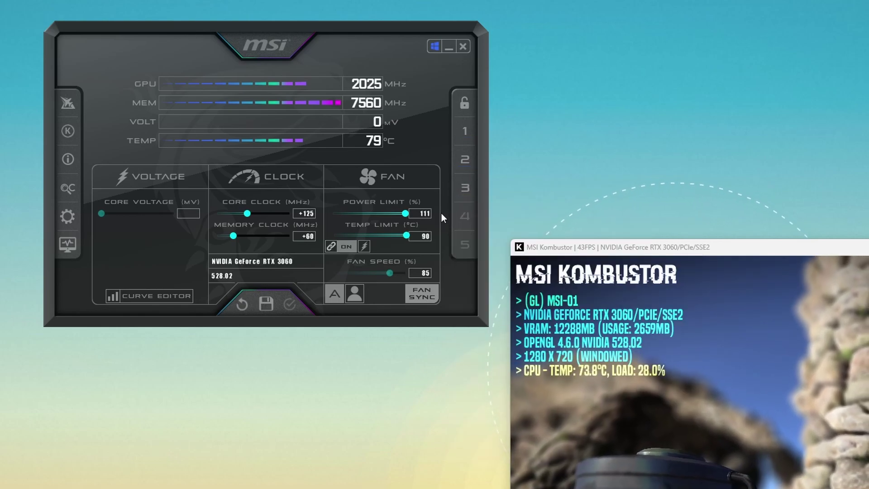
left_click(465, 187)
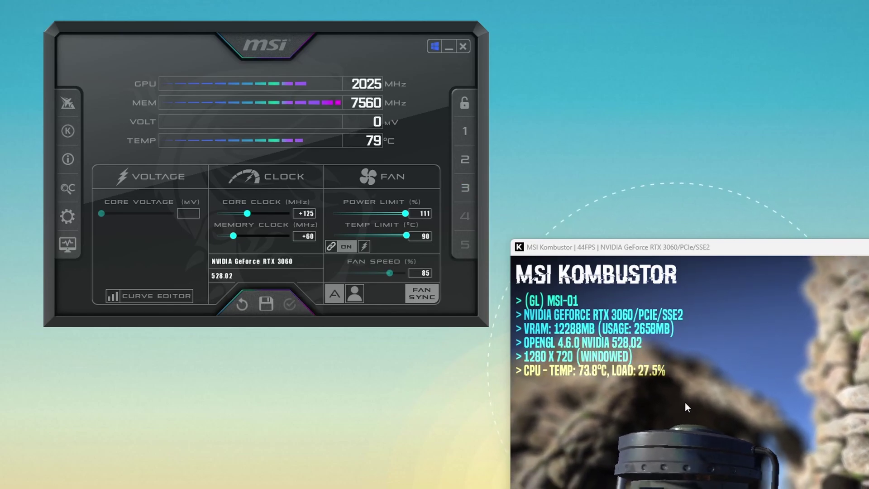
left_click(734, 451)
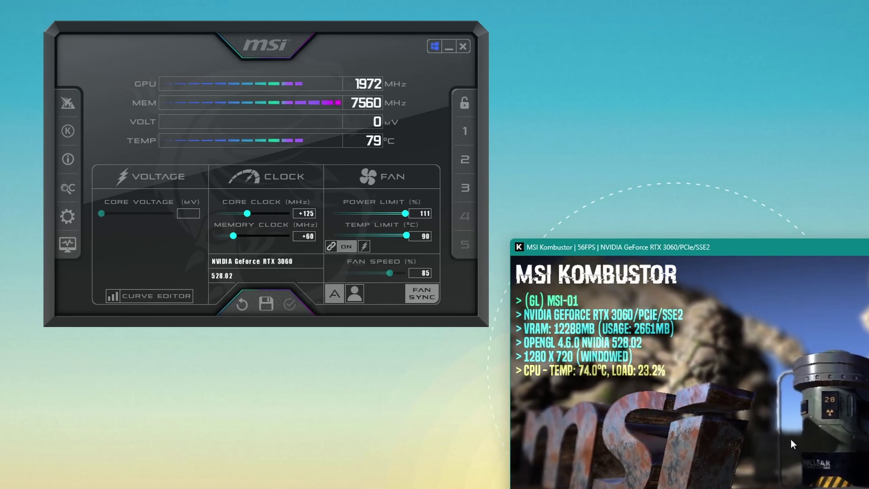
Step: Toggle Apply at Windows Startup off and on, leaving it enabled
left_click(434, 45)
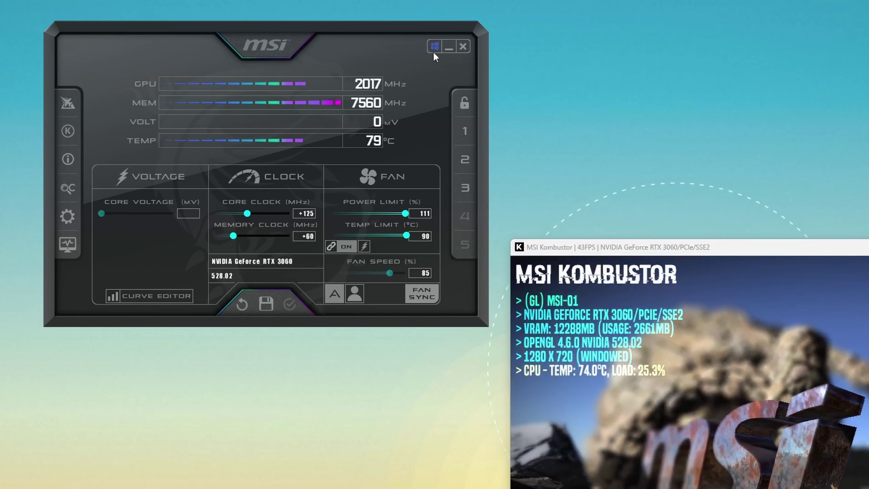
left_click(433, 52)
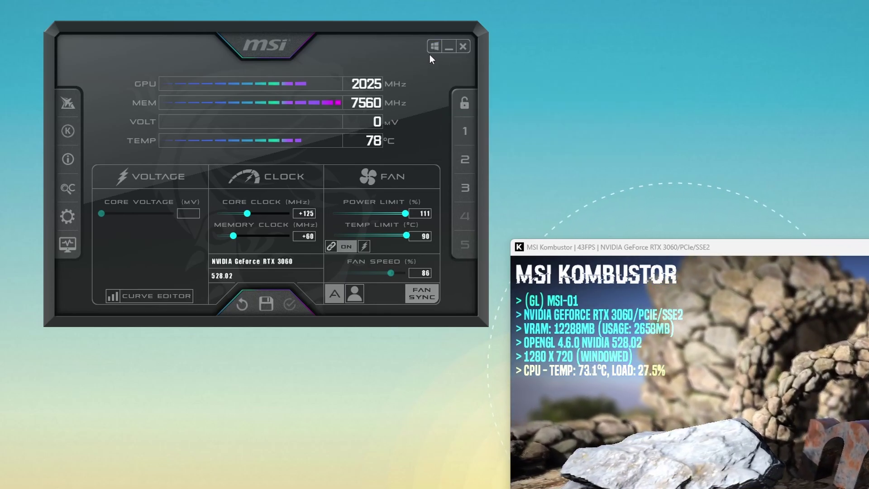
left_click(434, 45)
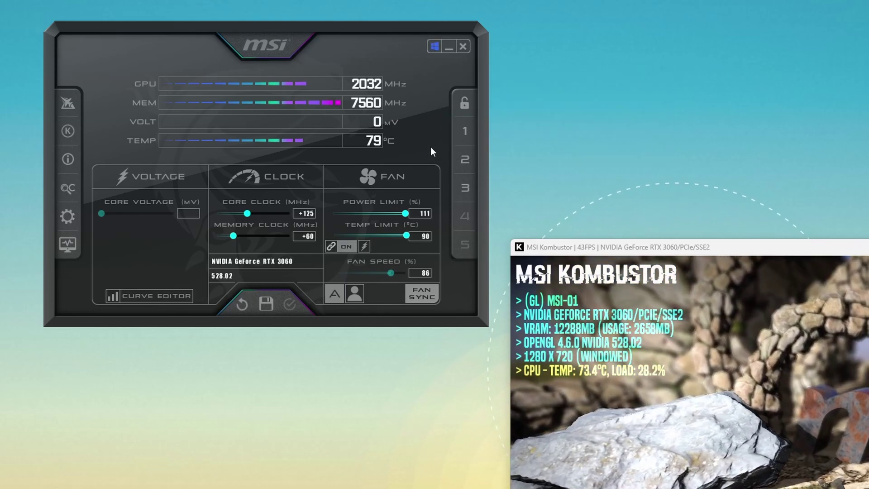